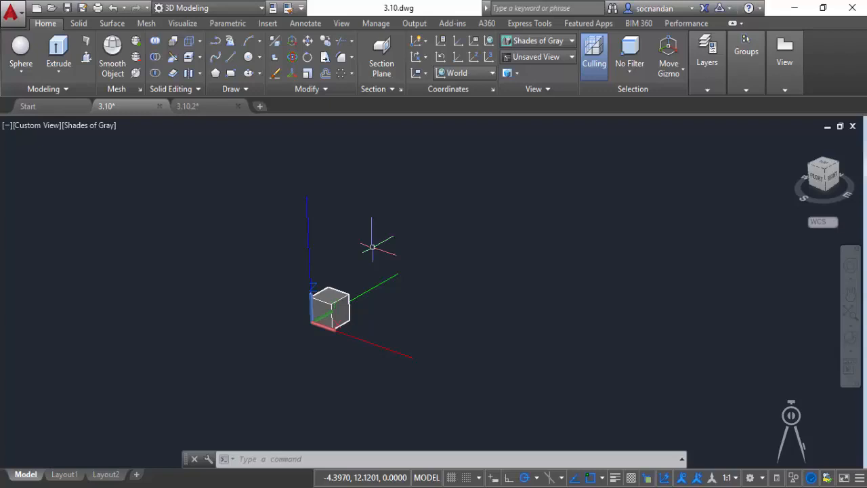
Step: Start a rectangular array of the cube at the origin
left_click(352, 73)
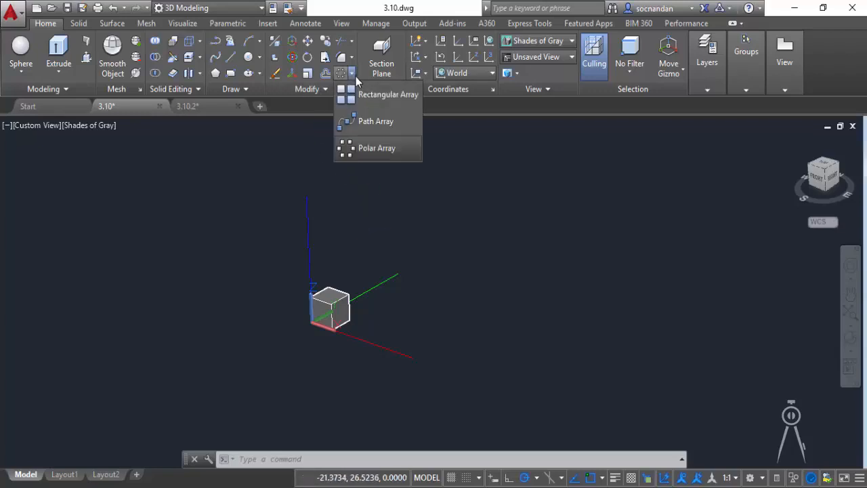
left_click(402, 96)
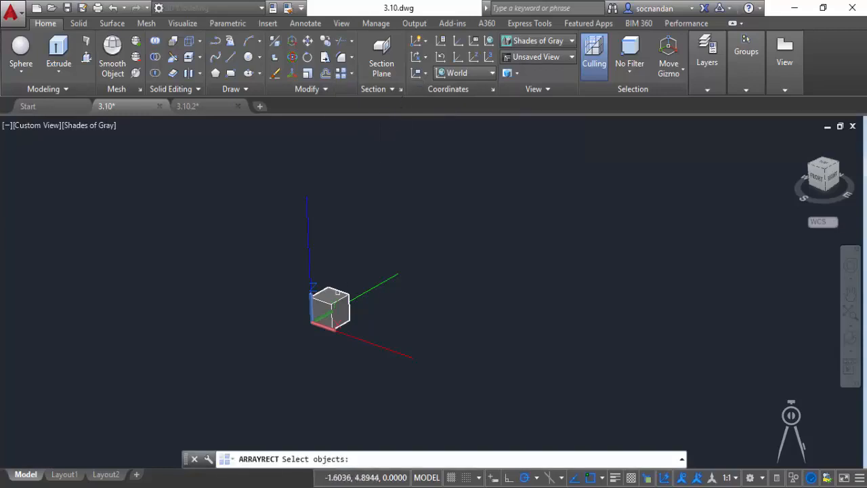
left_click(337, 291)
key("Return")
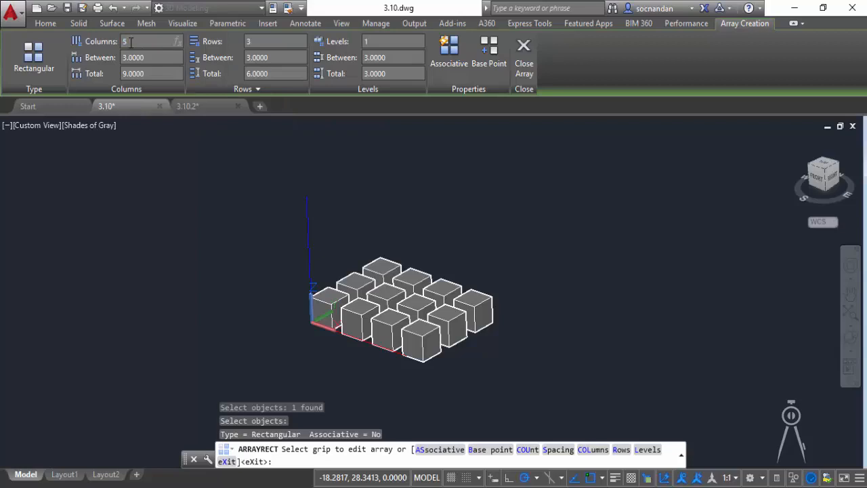
Step: Set the rectangular array to 5 columns, 4 rows and 3 levels
key("Return")
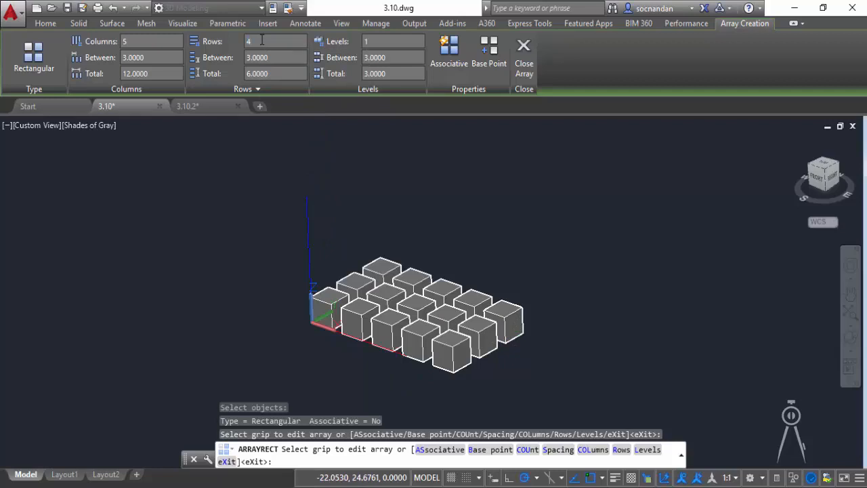
key("Return")
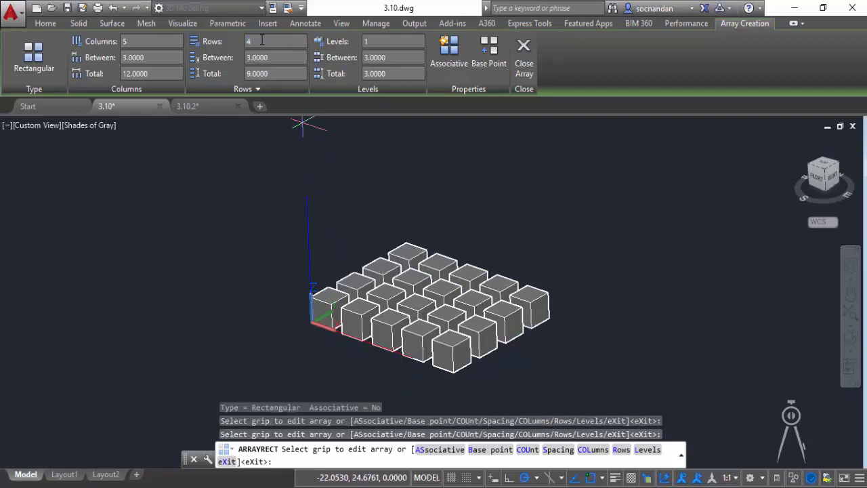
left_click(369, 41)
type("3")
key("Return")
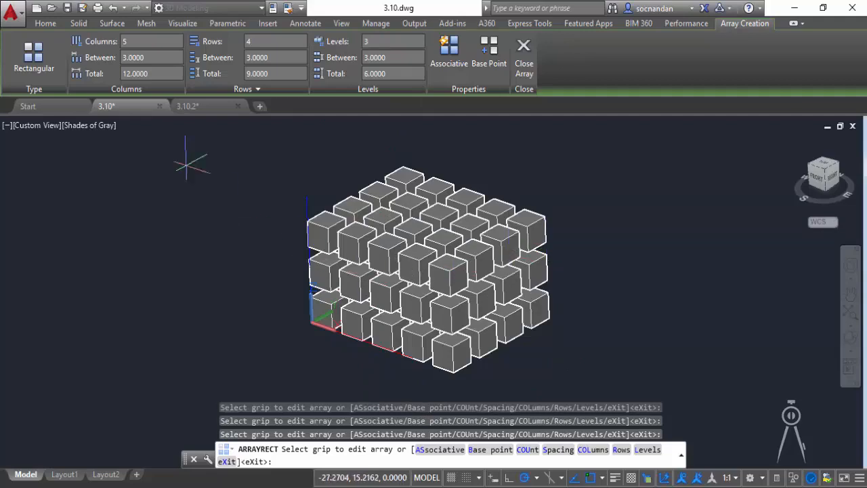
Step: Set the spacing between the array's columns to 4
left_click(158, 57)
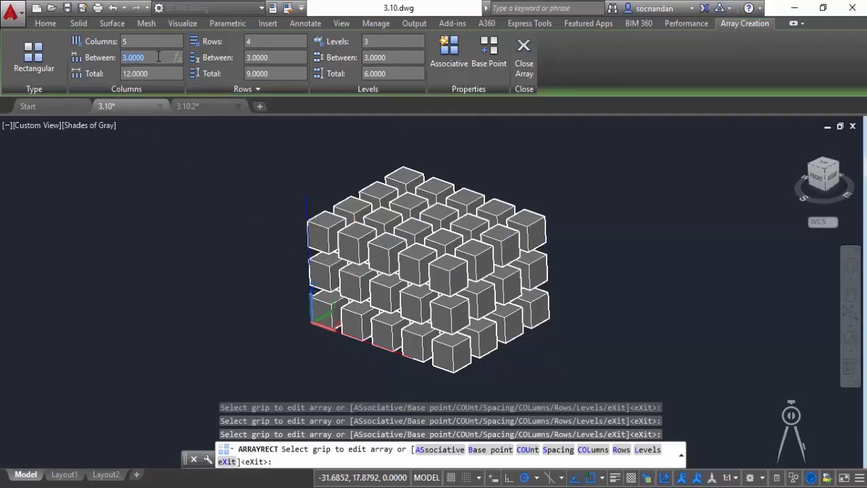
type("4")
key("Return")
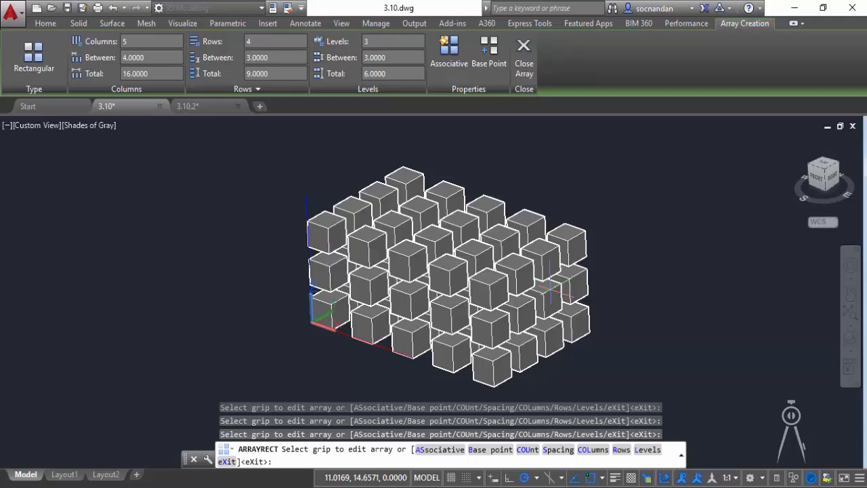
Step: Reverse the array's column direction with a spacing of -4 and restore the column spacing to 4
left_click(126, 58)
key("BackSpace")
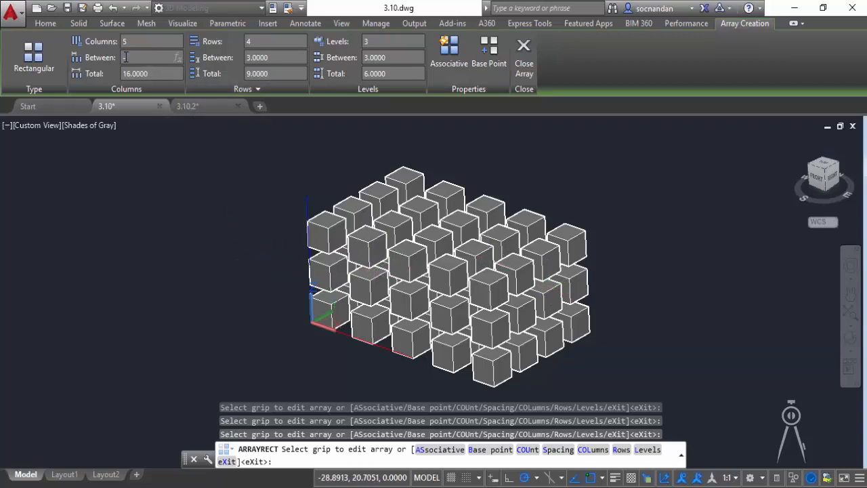
type("-4")
key("Return")
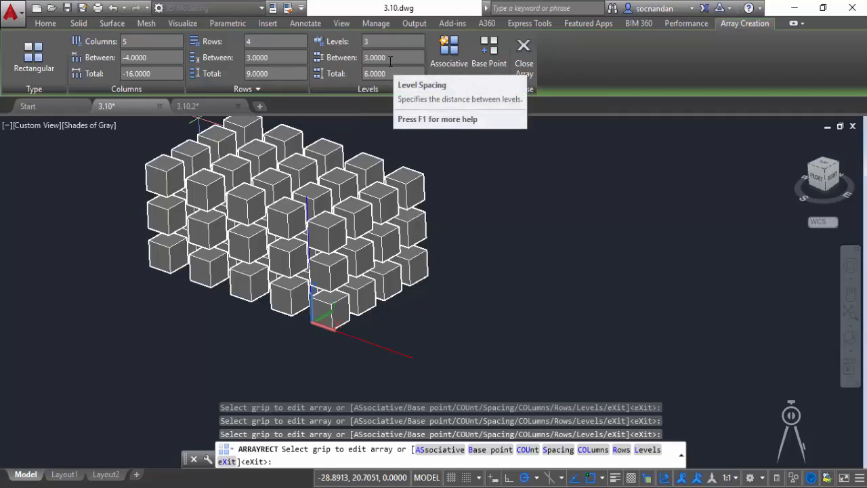
left_click(161, 60)
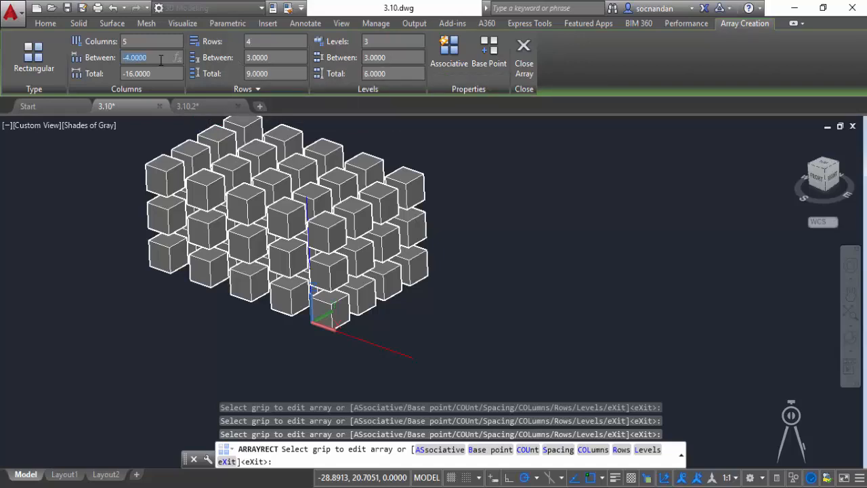
type("4")
key("Return")
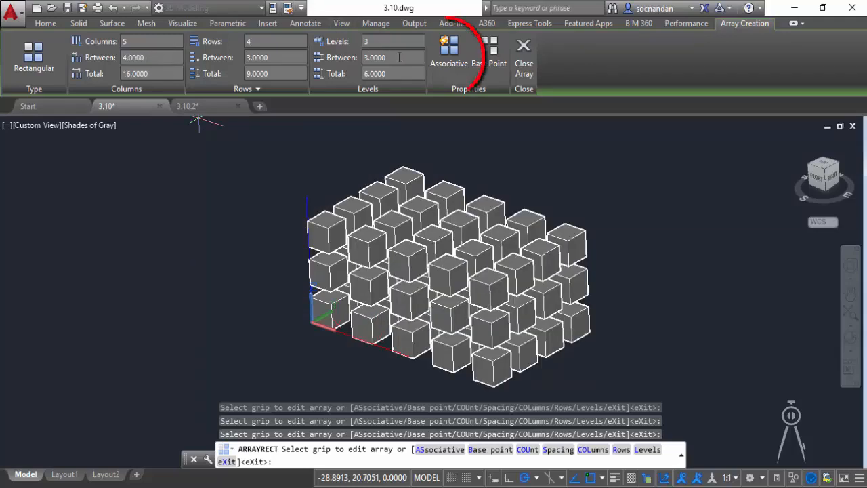
Step: Make the rectangular array associative and finish it, reselecting it once to check its editable parameters
left_click(458, 63)
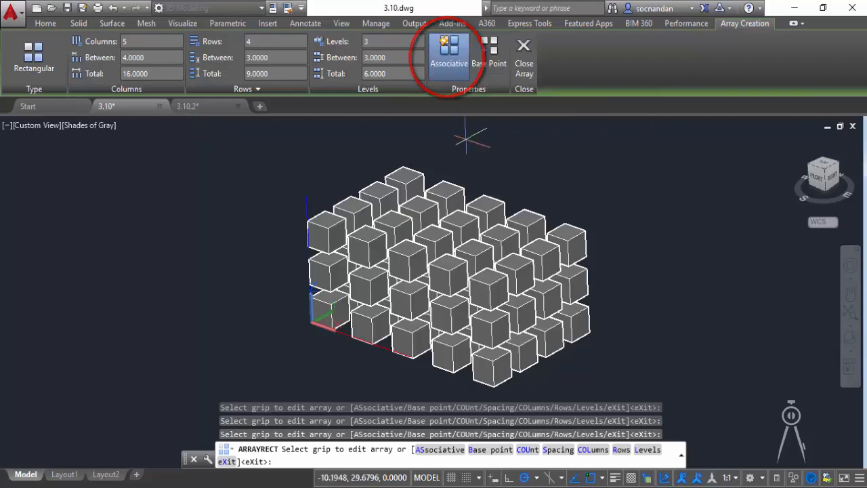
left_click(524, 64)
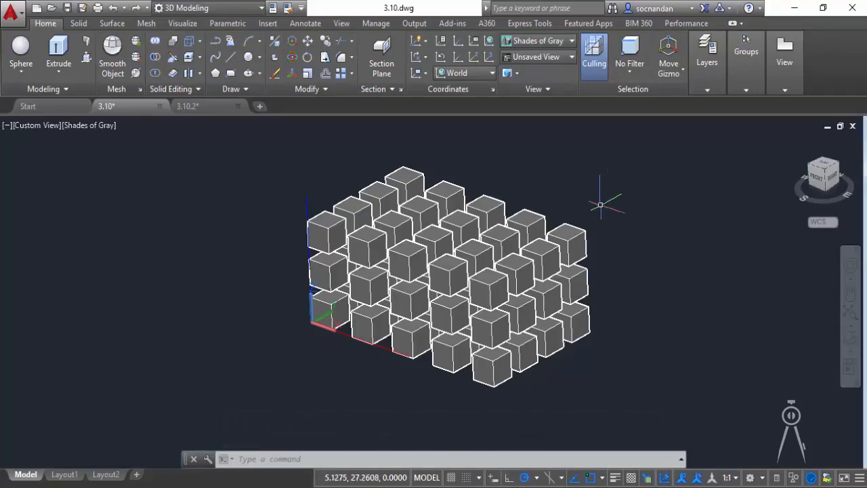
left_click(549, 251)
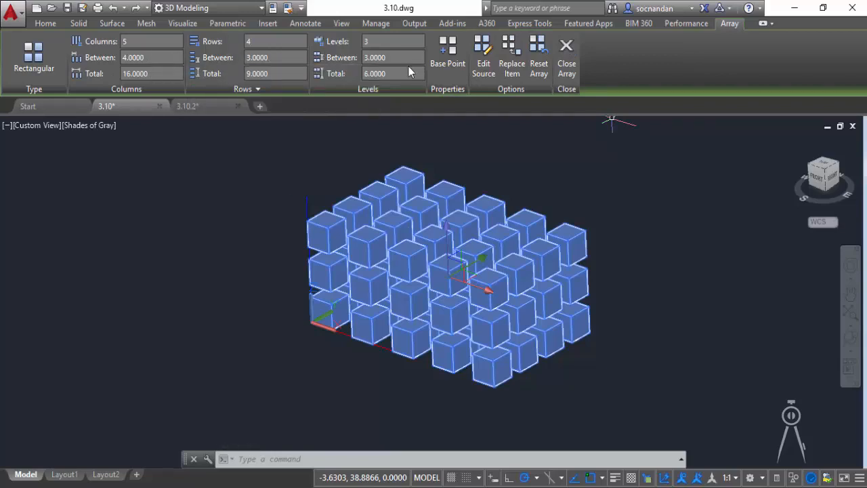
left_click(573, 67)
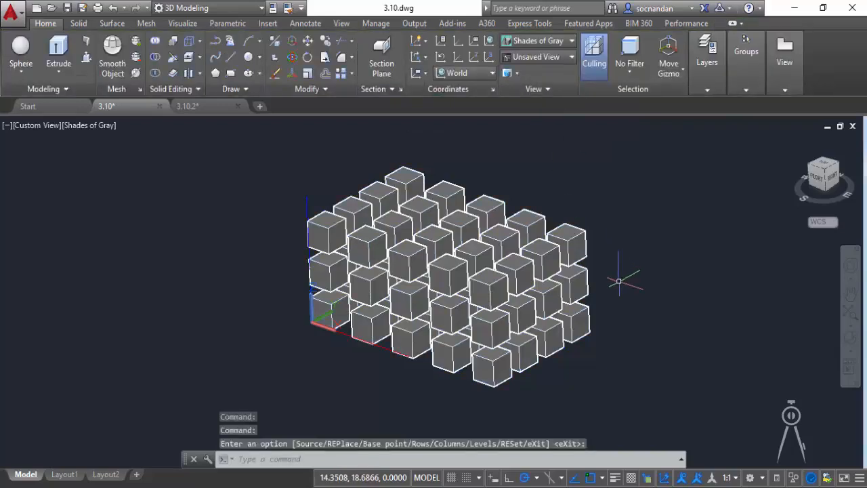
Step: In the 3.10.2 drawing, create a polar array of the cube using the red X-axis line from the origin as rotation axis
left_click(205, 107)
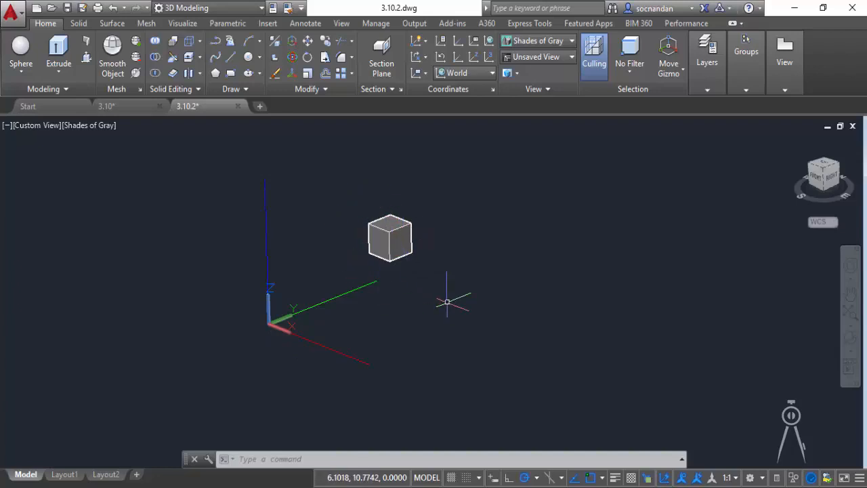
left_click(354, 77)
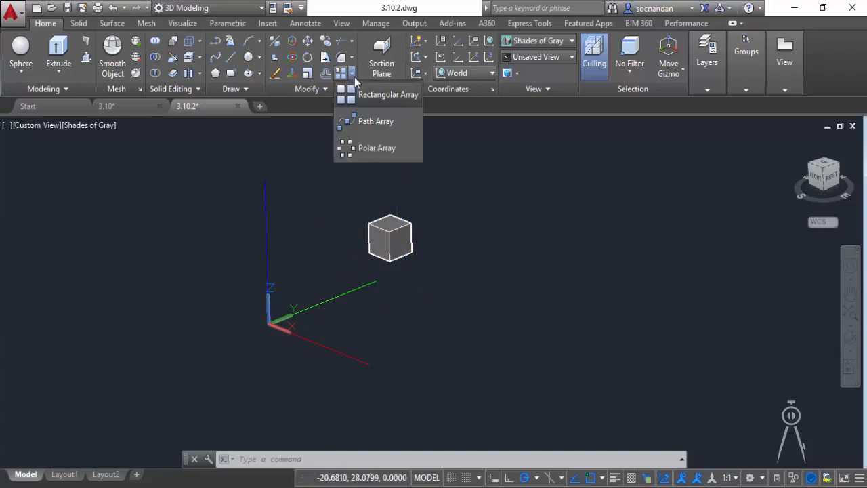
left_click(381, 147)
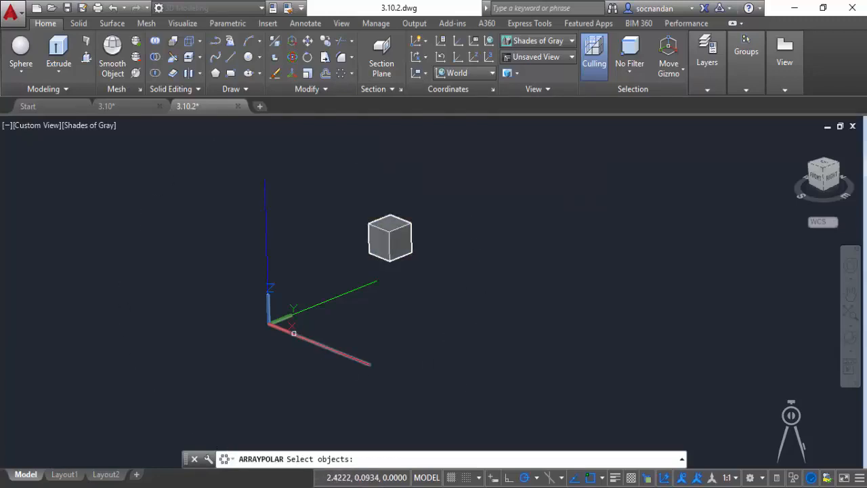
left_click(384, 245)
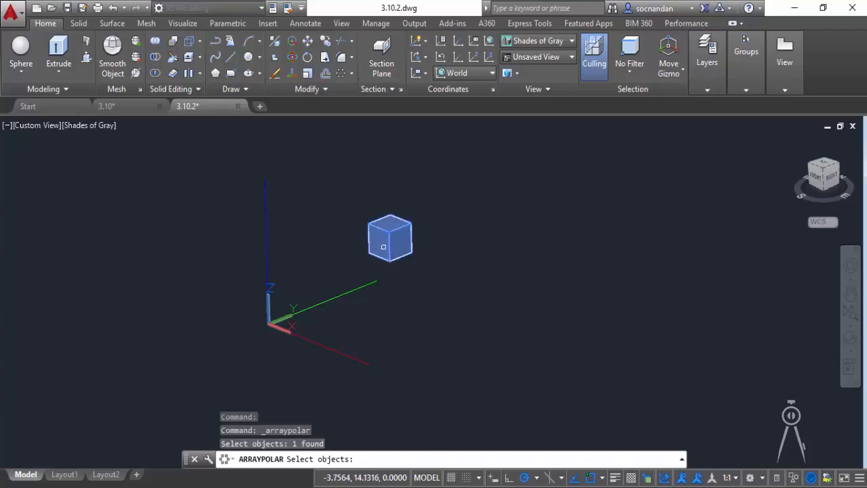
key("Return")
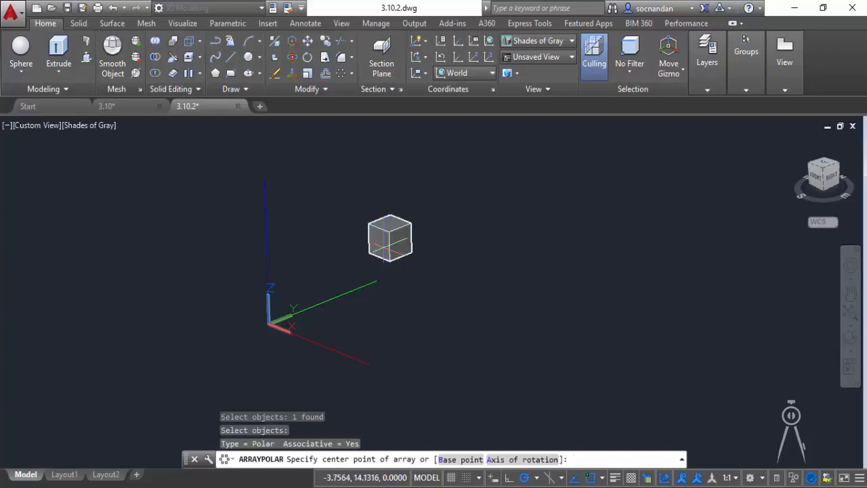
left_click(526, 459)
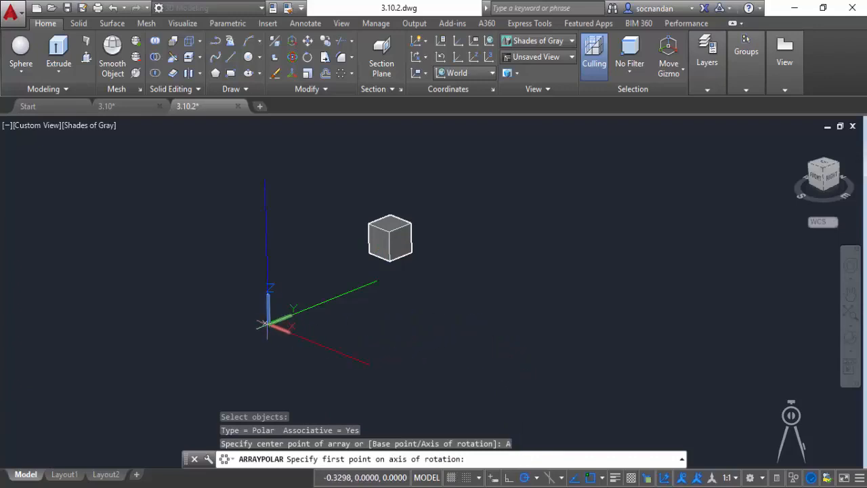
left_click(269, 324)
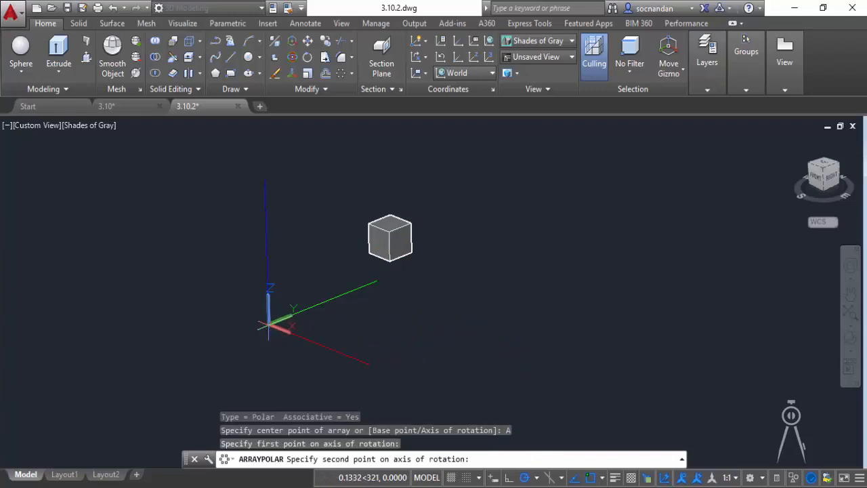
left_click(370, 366)
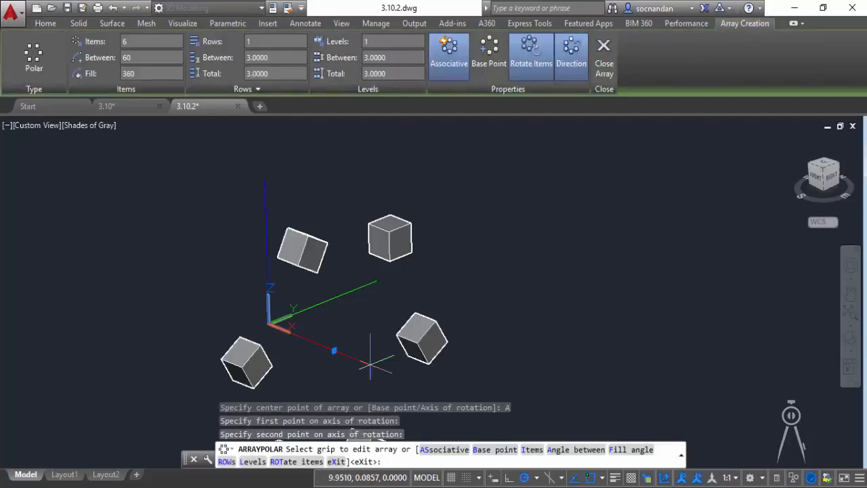
Step: Set the polar array to 12 items, 3 rows and 2 levels
scroll(366, 351, "down", 1)
middle_click_drag(349, 357, 339, 284)
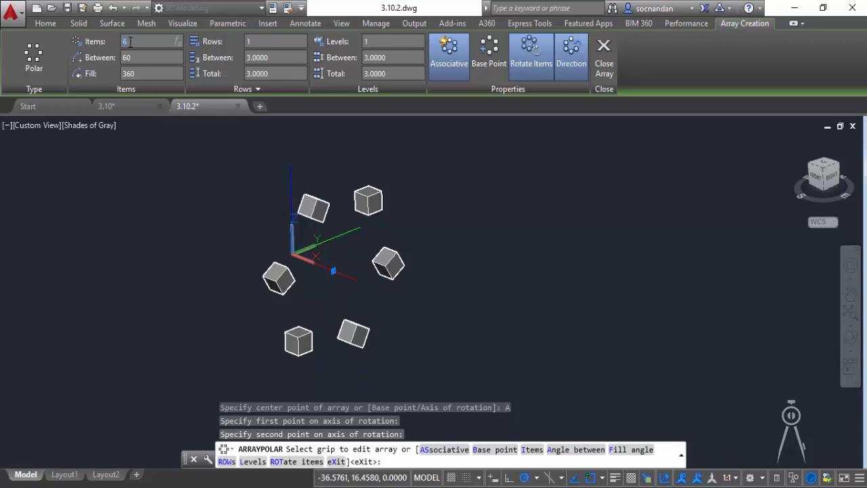
key("Return")
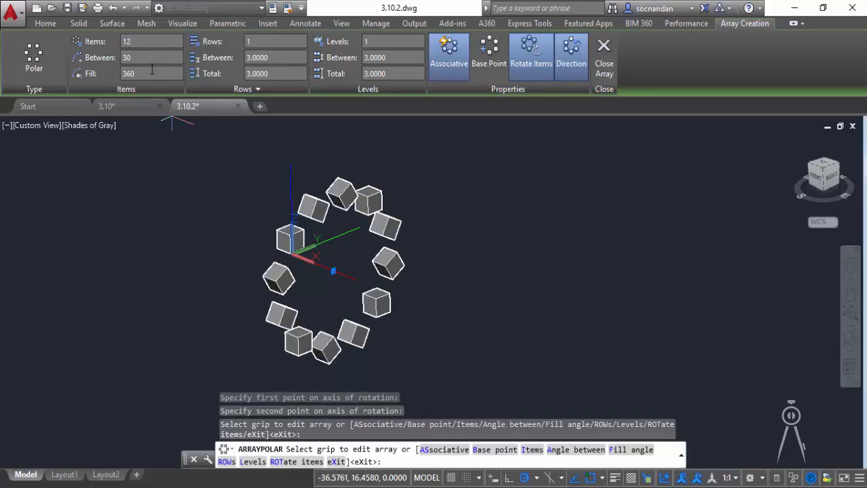
left_click(257, 41)
type("3")
key("Return")
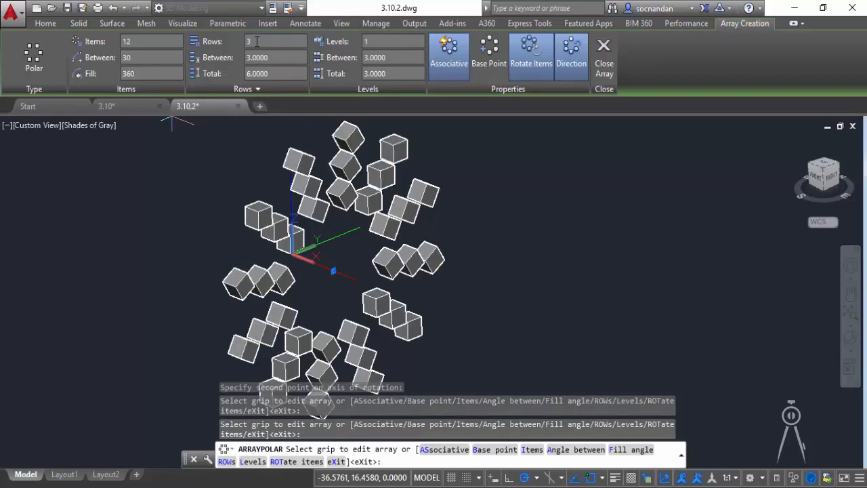
left_click(371, 41)
key("Return")
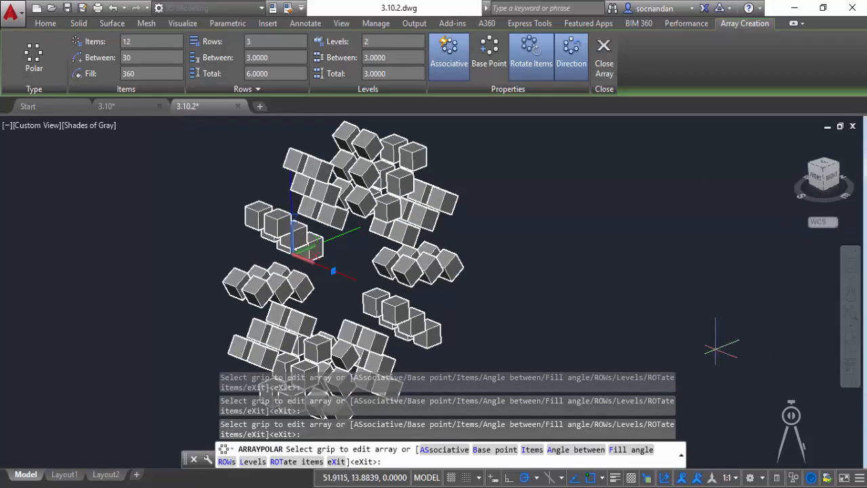
Step: Orbit freely around the polar array to examine its items, rows and levels along the X axis
scroll(570, 278, "down", 2)
left_click(852, 350)
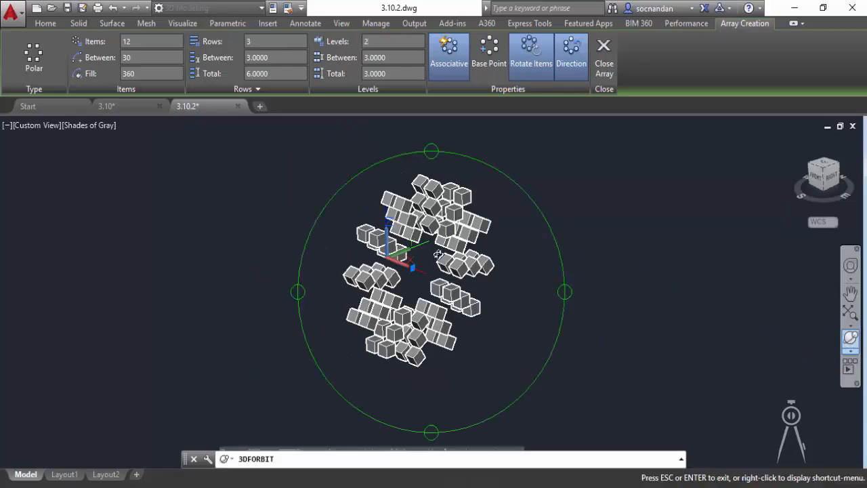
left_click_drag(264, 176, 408, 232)
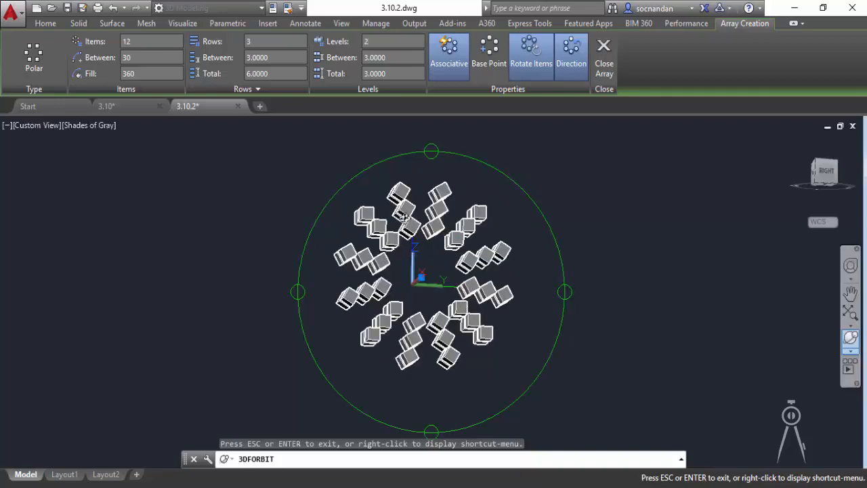
left_click_drag(403, 217, 410, 233)
left_click_drag(400, 184, 324, 206)
right_click(351, 184)
left_click(383, 194)
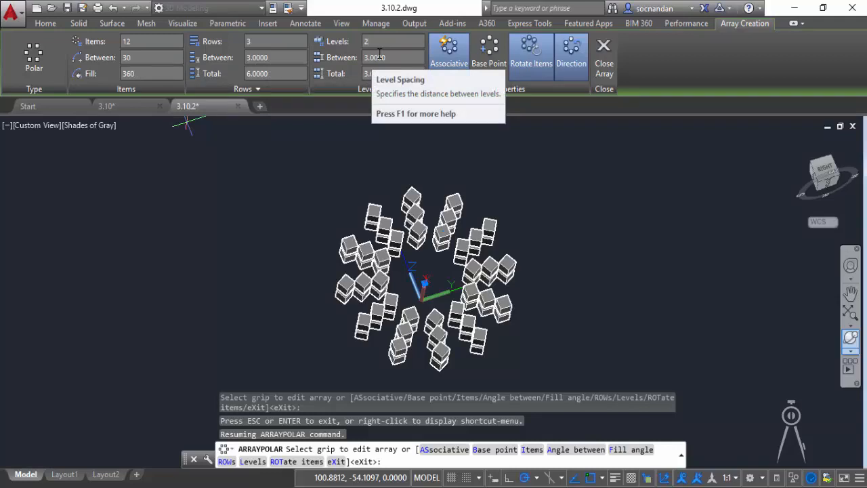
Step: Look at the 3.10 drawing, return to 3.10.2, and set the existing polar array's row count to 1
left_click(138, 112)
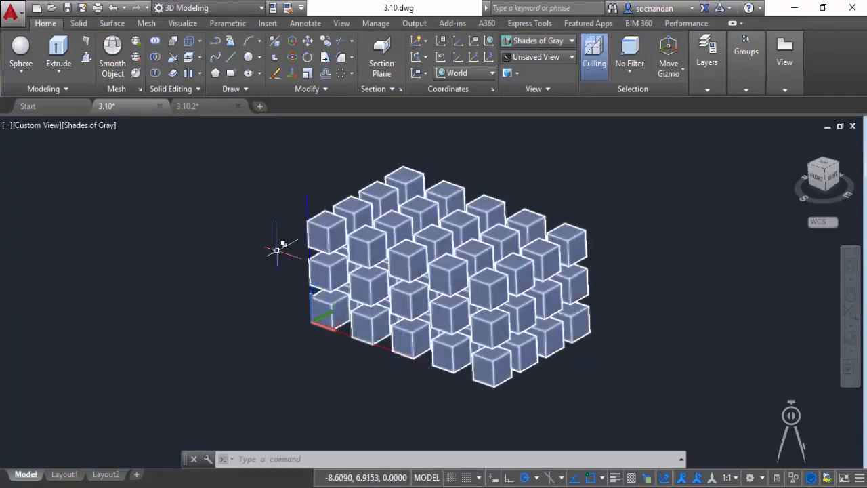
left_click(206, 112)
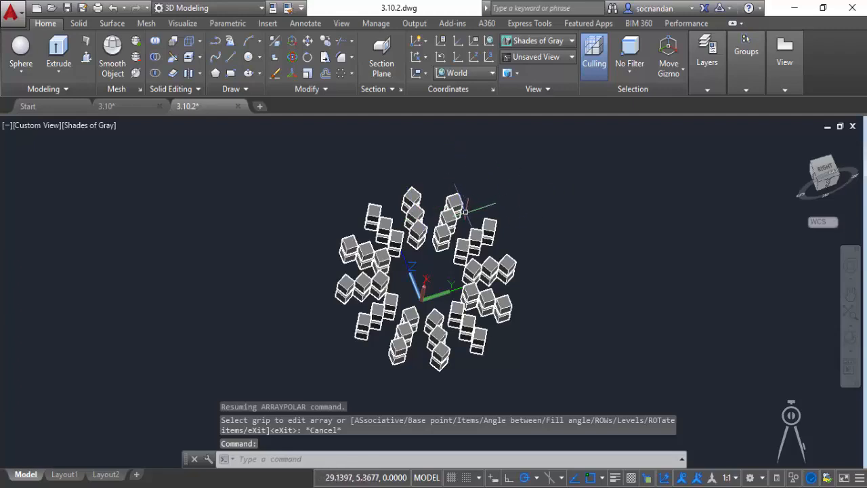
left_click(448, 217)
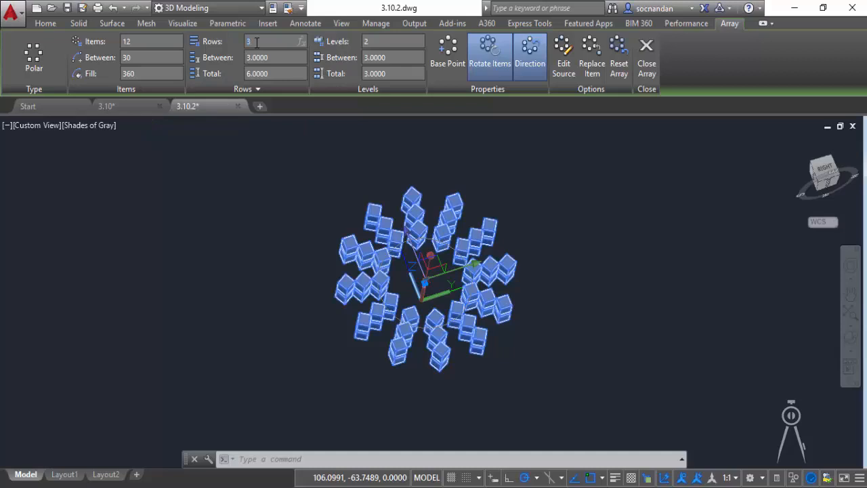
key("Return")
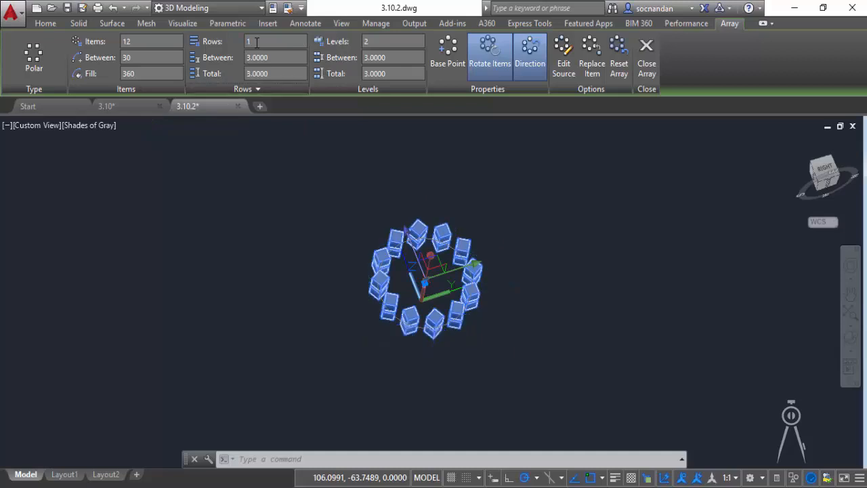
Step: Set the existing polar array to 16 items and 1 level, finish editing it, and inspect the ring with a free orbit
left_click(142, 41)
type("16")
key("Return")
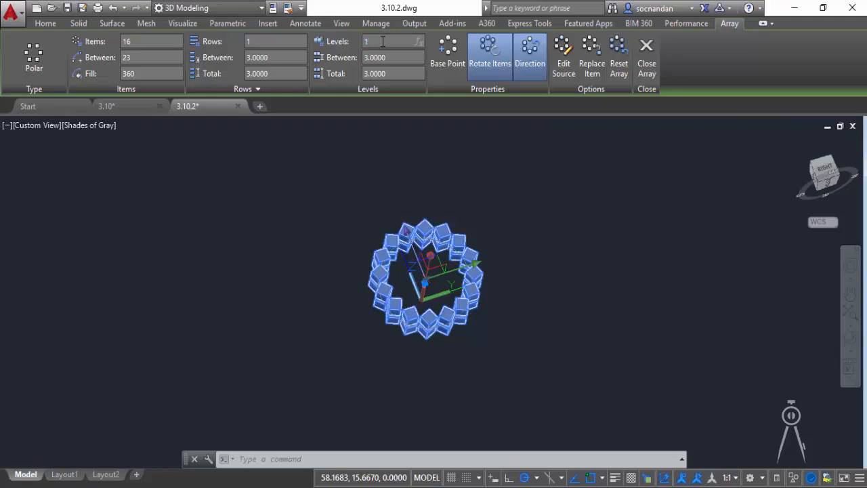
left_click(647, 60)
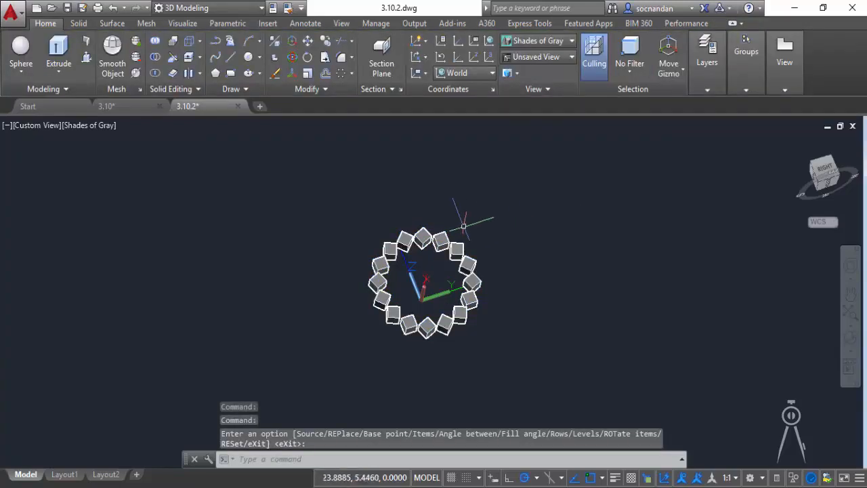
left_click(851, 337)
left_click_drag(441, 234, 522, 199)
right_click(522, 199)
left_click(528, 207)
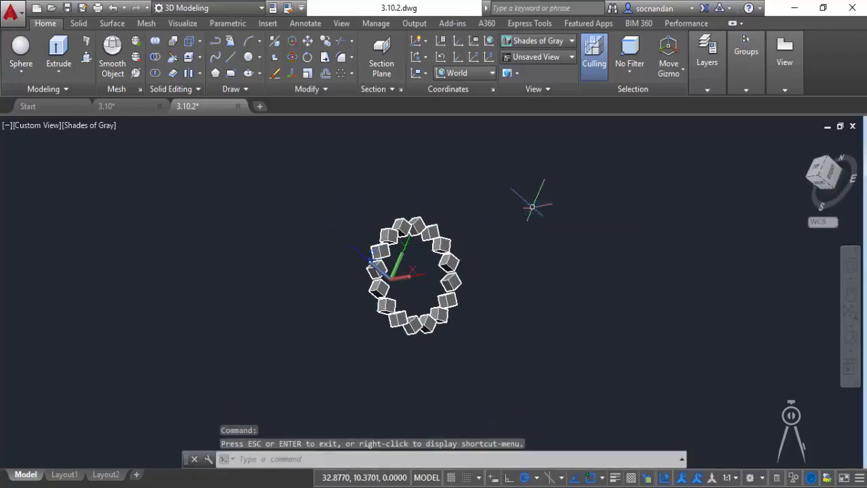
Step: Undo the orbit, the array edit and the X-axis polar array to return to the single source cube
key("ctrl+z")
key("ctrl+z")
key("ctrl+z")
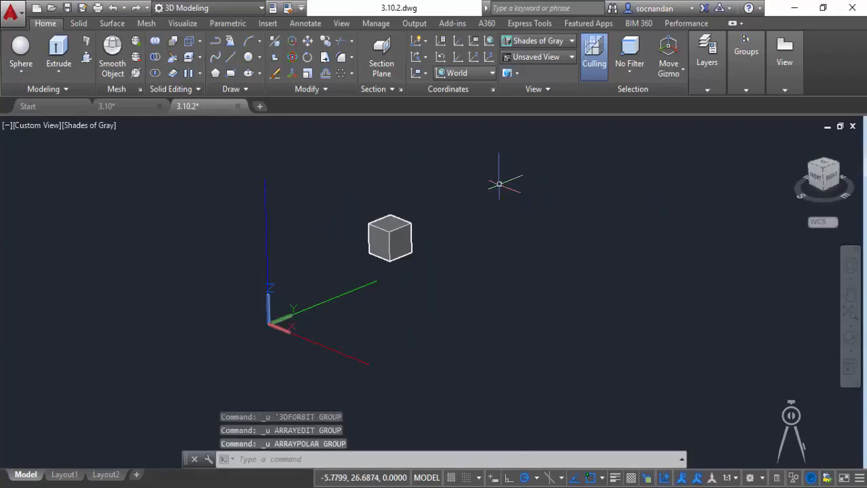
Step: Create a polar array of the cube using the blue Z-axis line from the origin as the axis of rotation
left_click(341, 75)
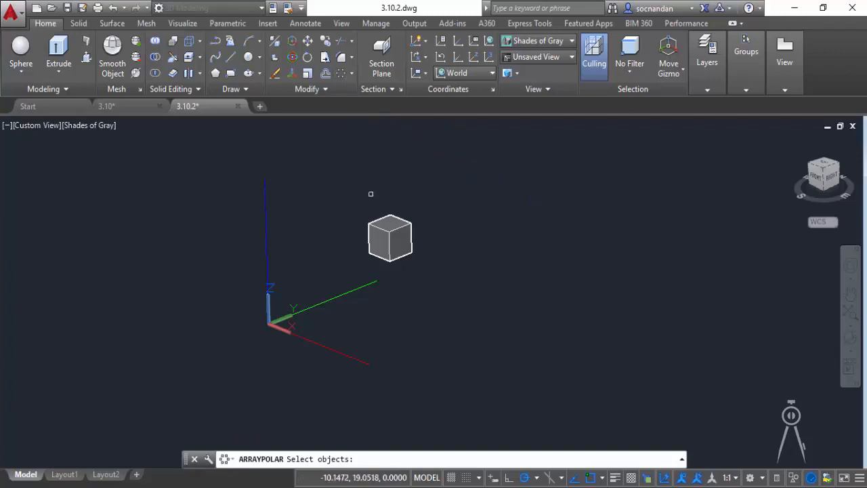
left_click(390, 236)
key("Return")
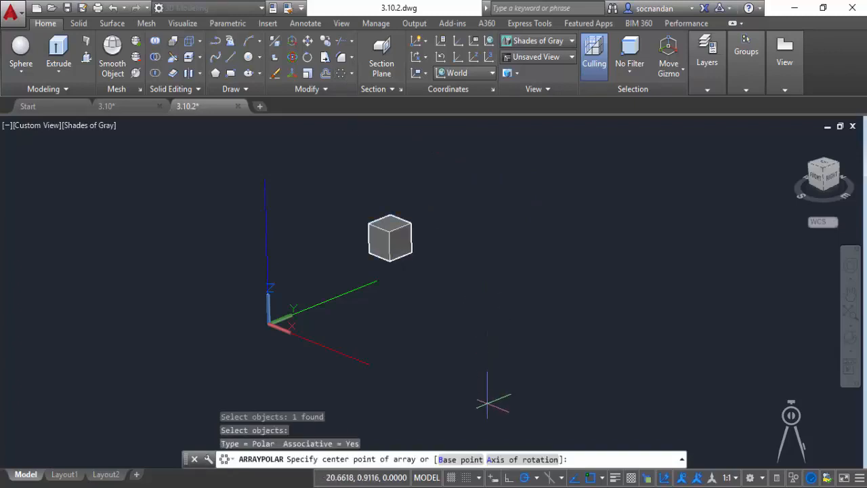
left_click(523, 460)
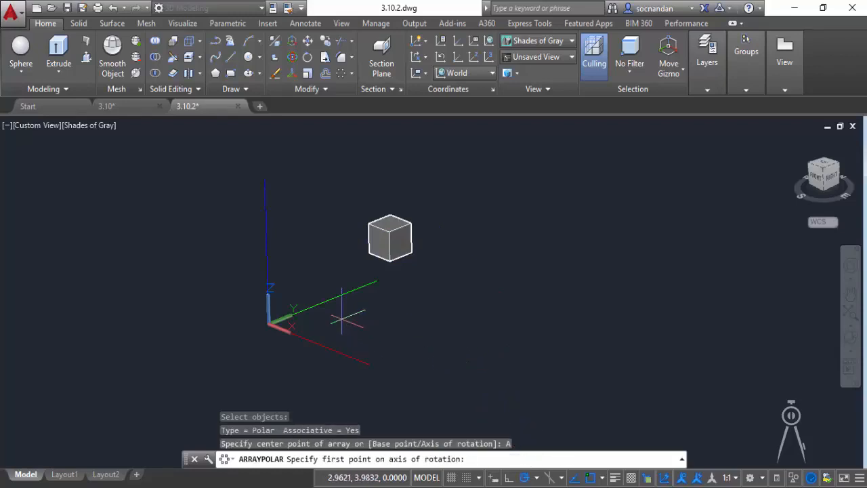
left_click(269, 323)
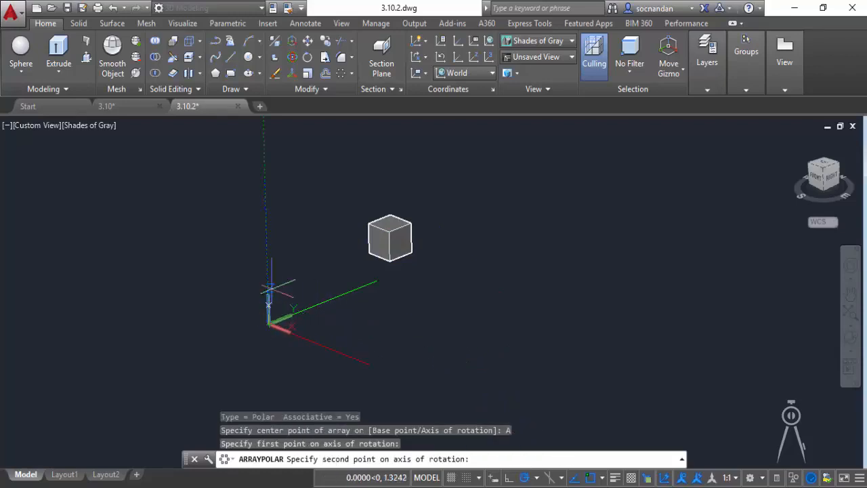
left_click(265, 181)
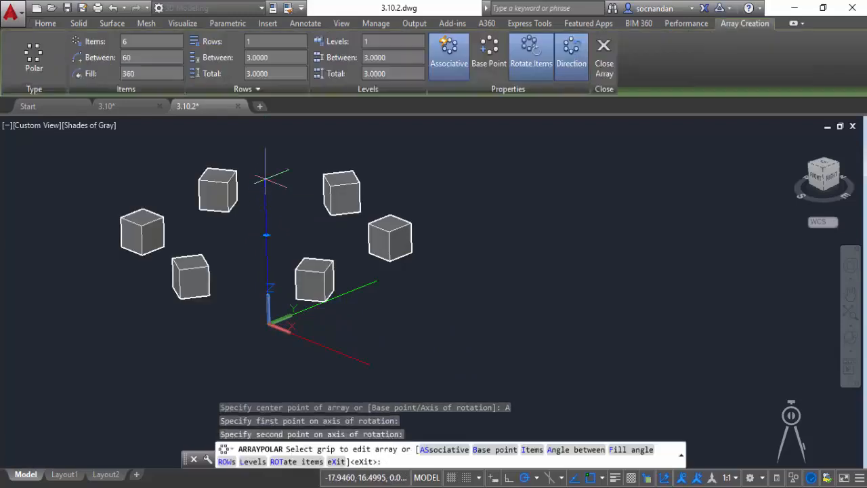
Step: Set the new polar array to 20 items, inspect the ring with a free orbit, and exit the array command
left_click(154, 42)
type("20")
key("Return")
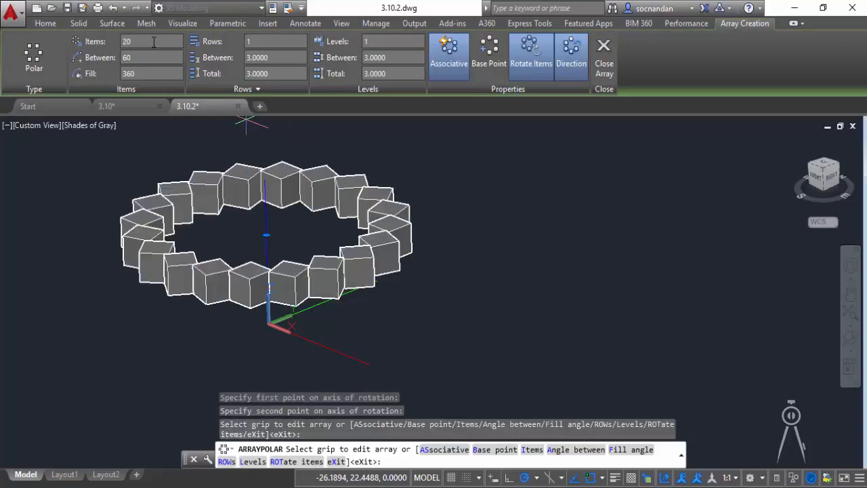
middle_click_drag(346, 232, 388, 251)
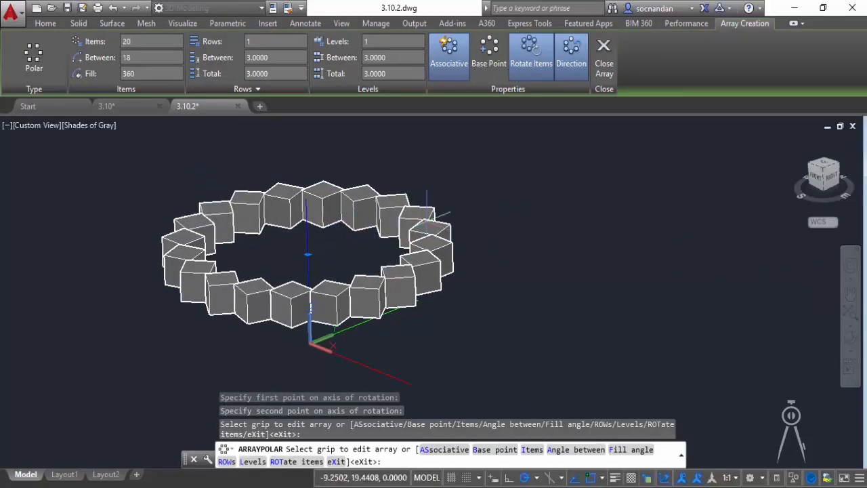
left_click(850, 338)
left_click_drag(423, 232, 465, 234)
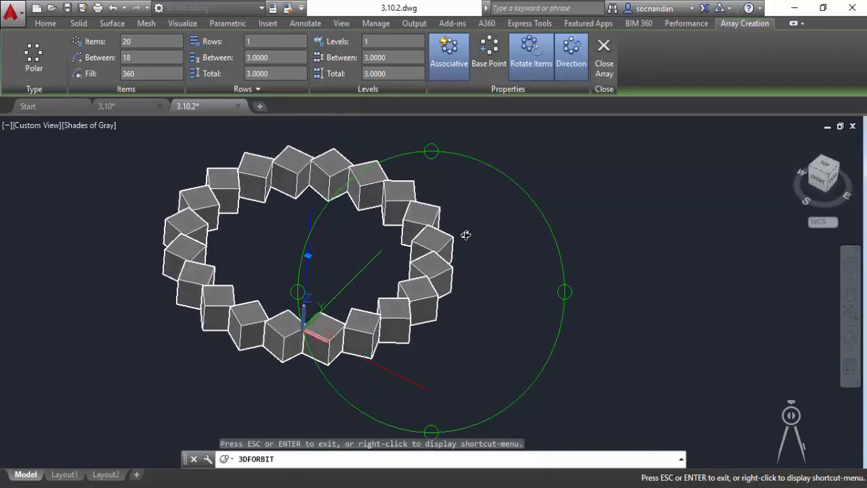
right_click(477, 211)
left_click(487, 220)
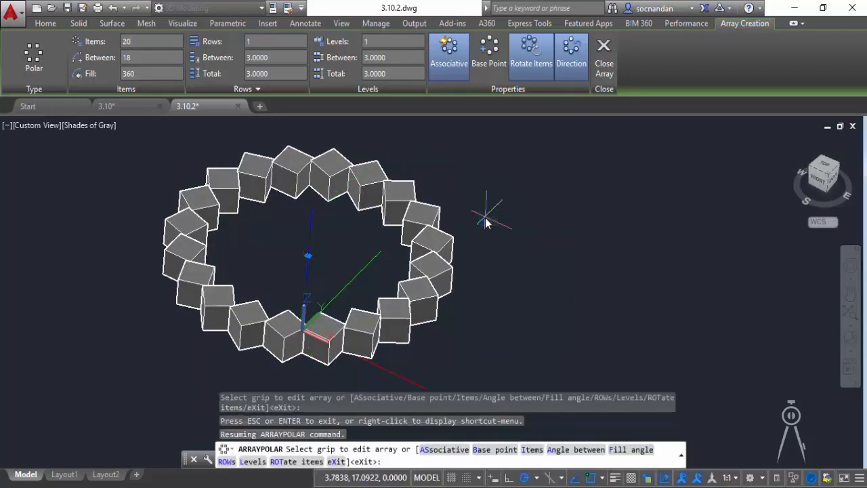
key("Escape")
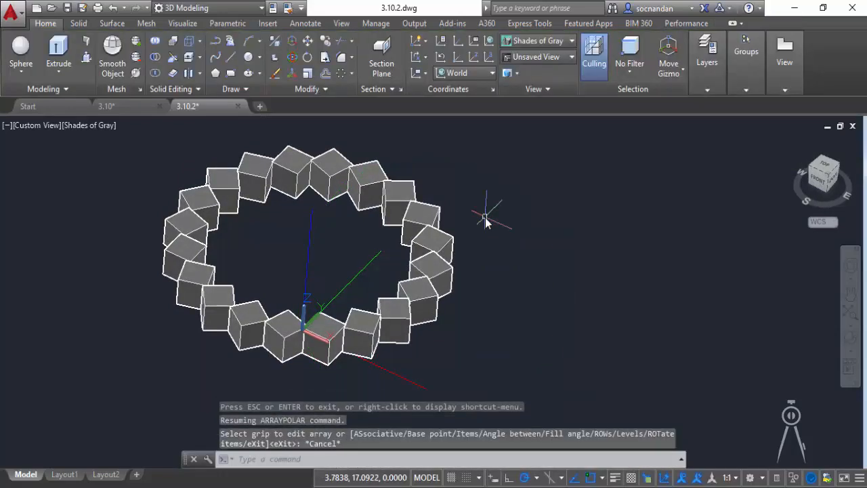